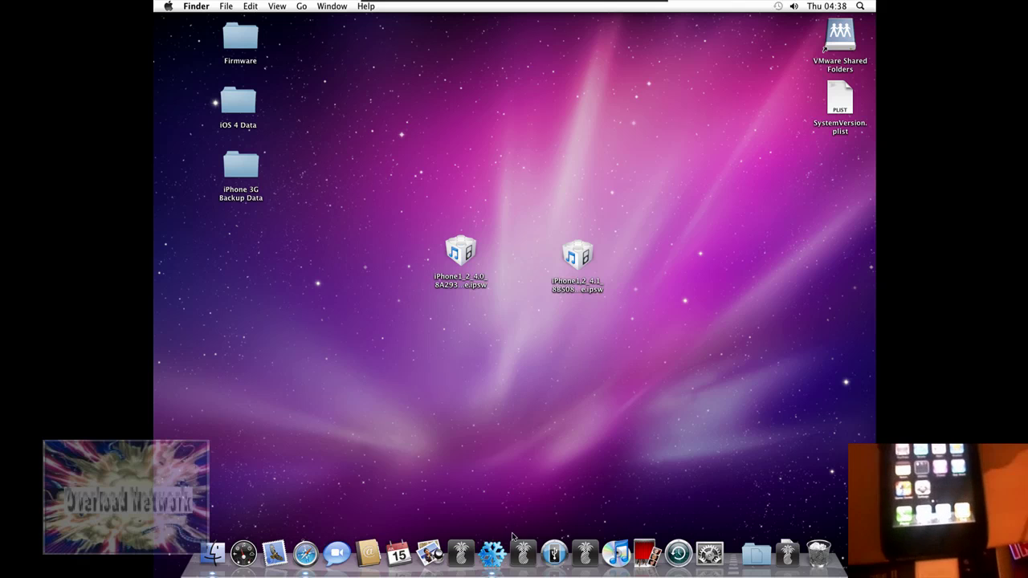
# - Restart f0recast, confirm the iPhone 3G (firmware 4.1, baseband 05.13.04) is untethered-jailbreakable, then close its report
pyautogui.click(483, 549)
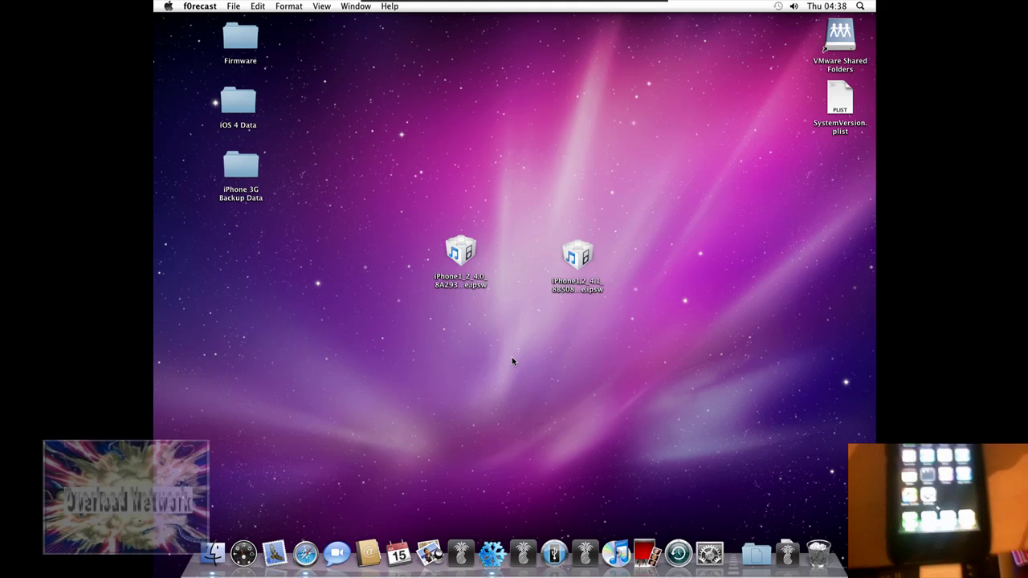
pyautogui.click(491, 550)
pyautogui.click(493, 562)
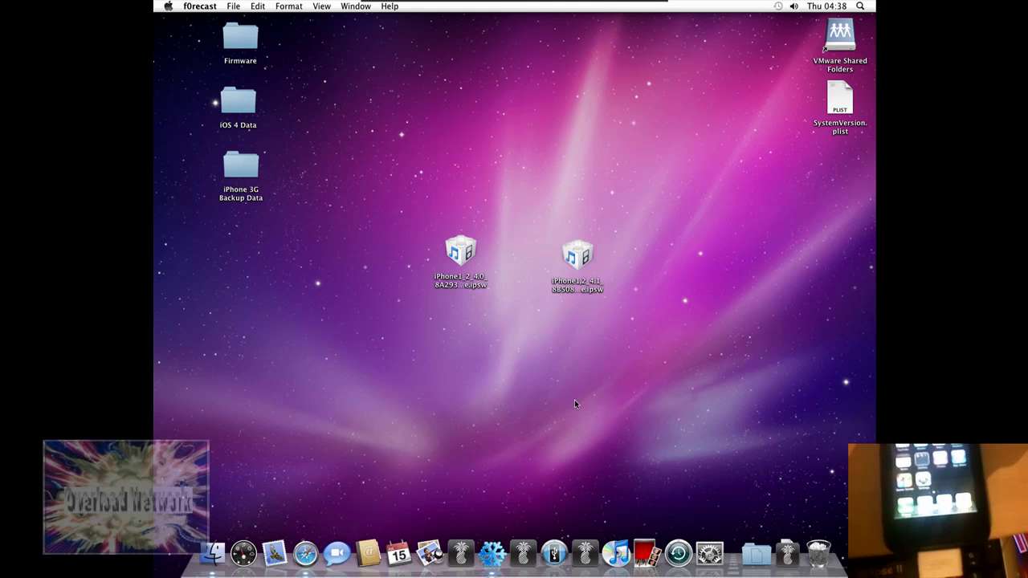
pyautogui.rightClick(498, 536)
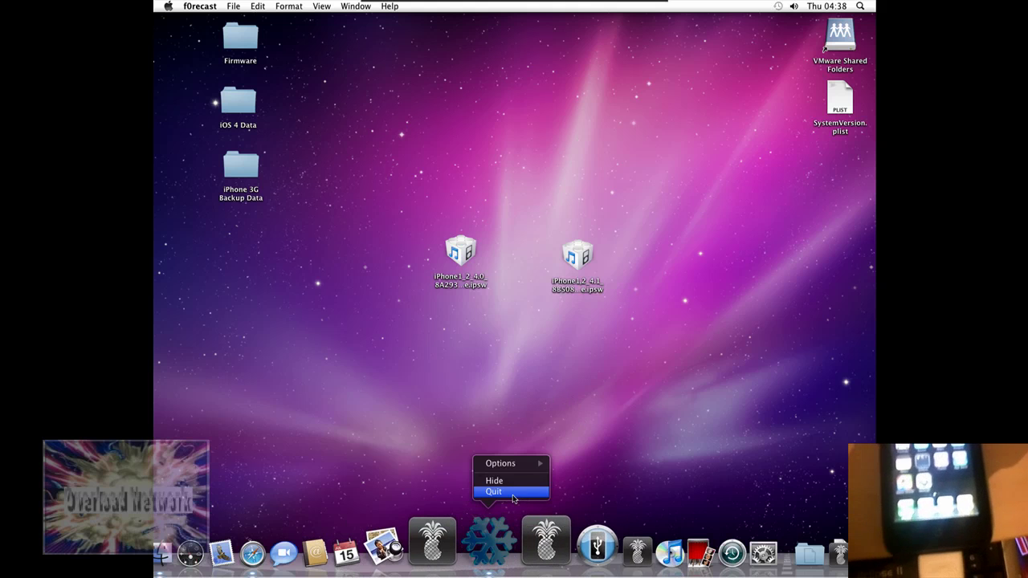
pyautogui.click(513, 500)
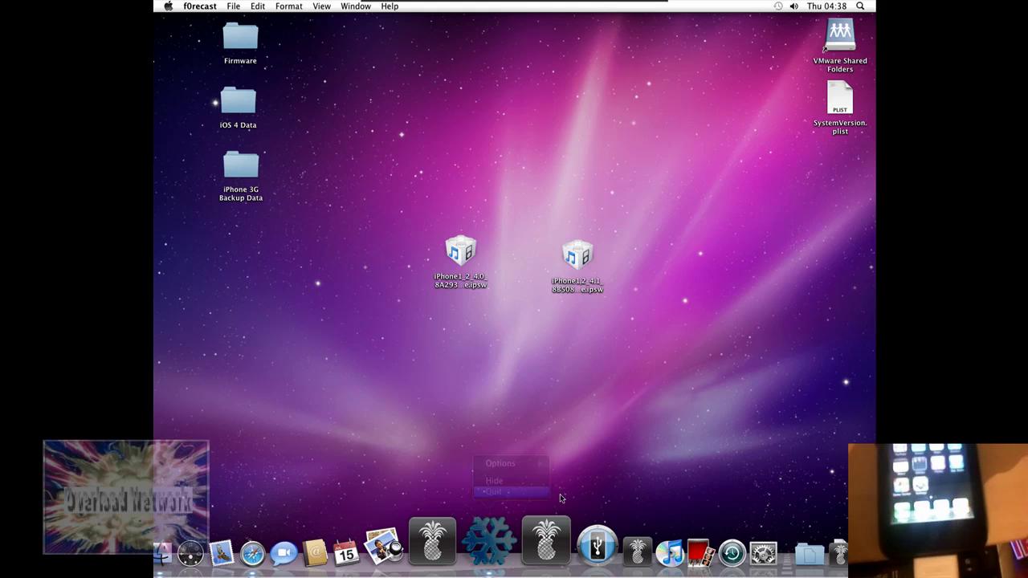
pyautogui.click(492, 550)
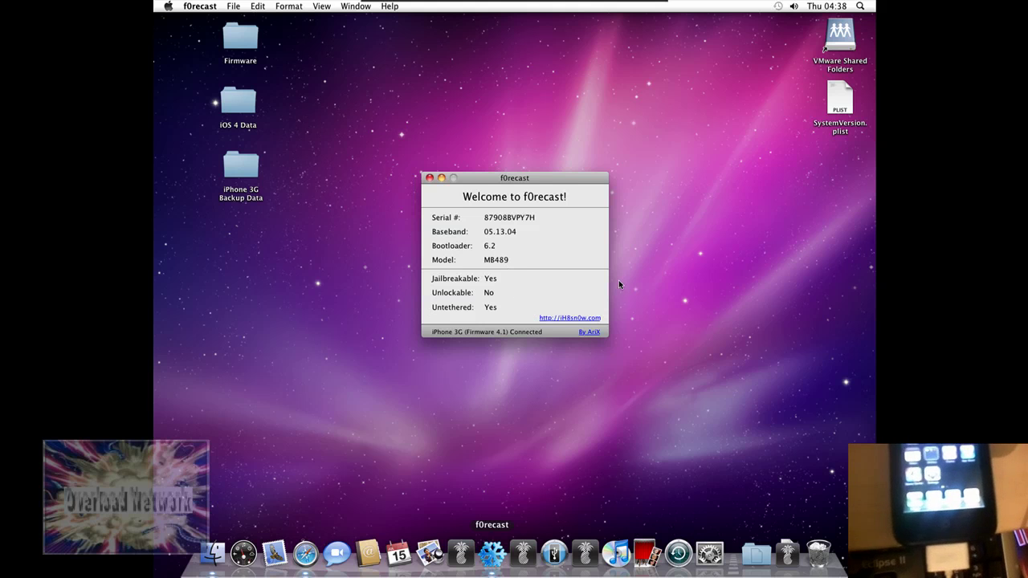
pyautogui.click(429, 178)
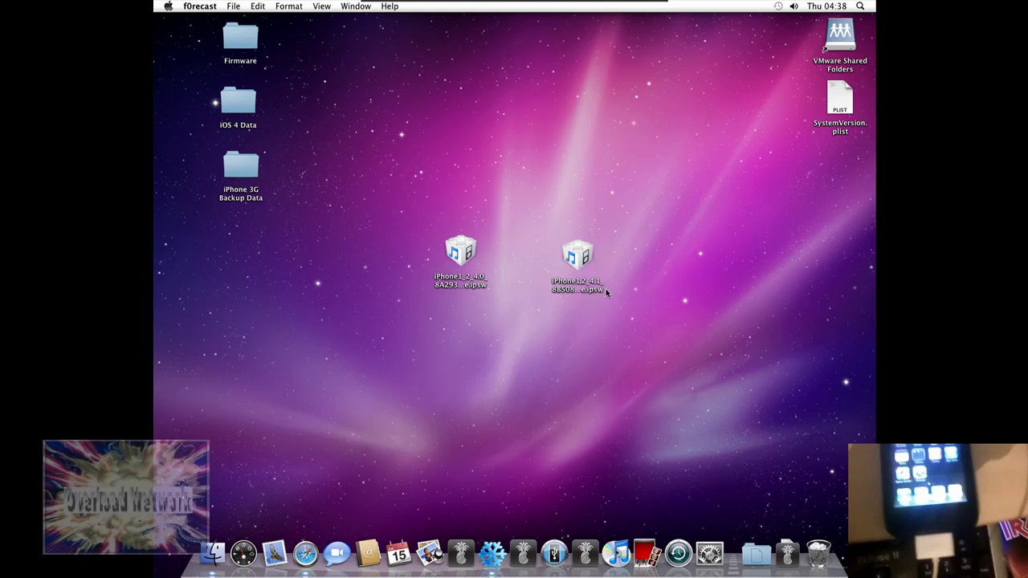
pyautogui.click(461, 254)
pyautogui.click(586, 254)
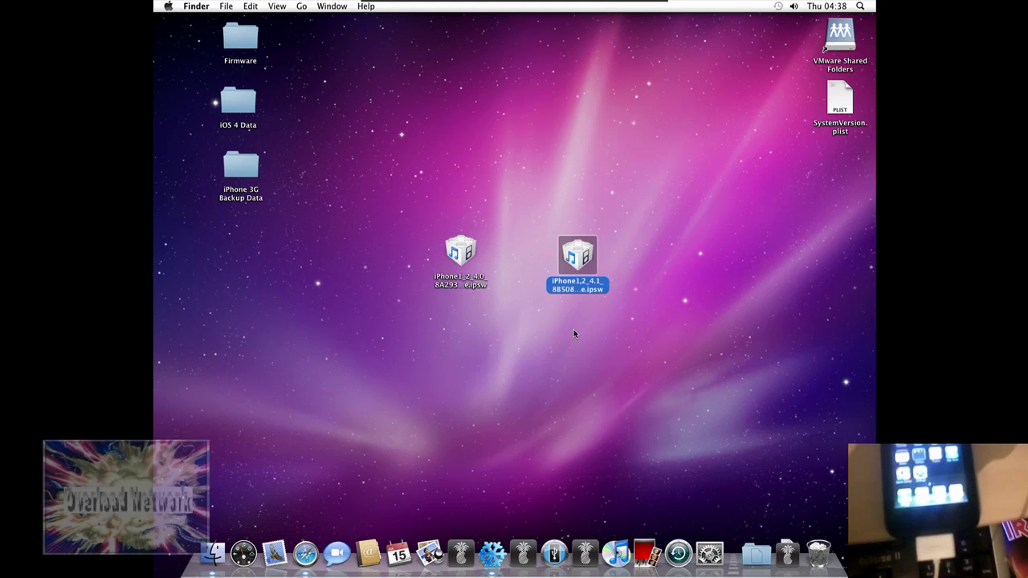
pyautogui.click(462, 245)
pyautogui.click(578, 265)
pyautogui.click(550, 343)
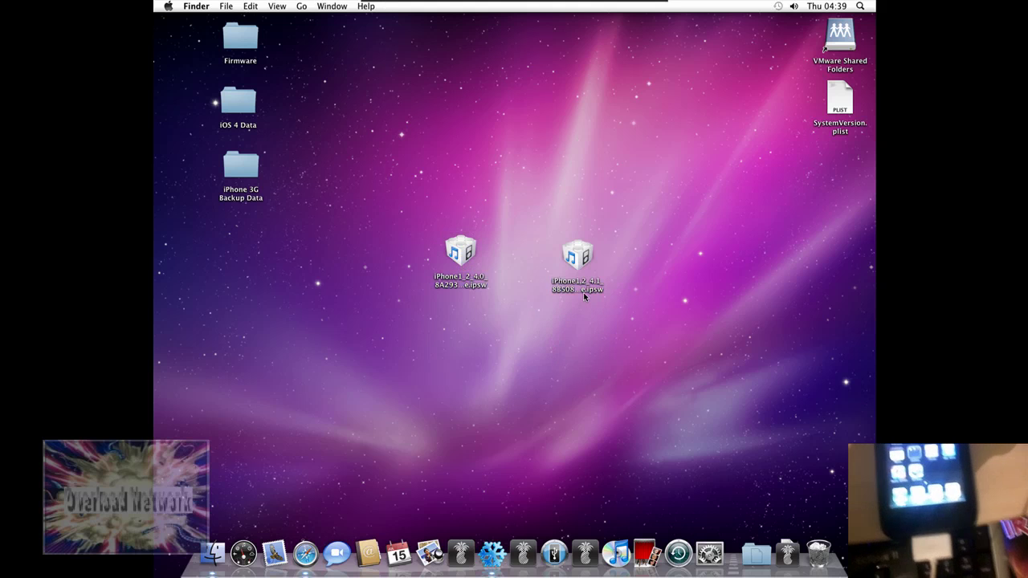
pyautogui.moveTo(526, 201); pyautogui.dragTo(623, 292)
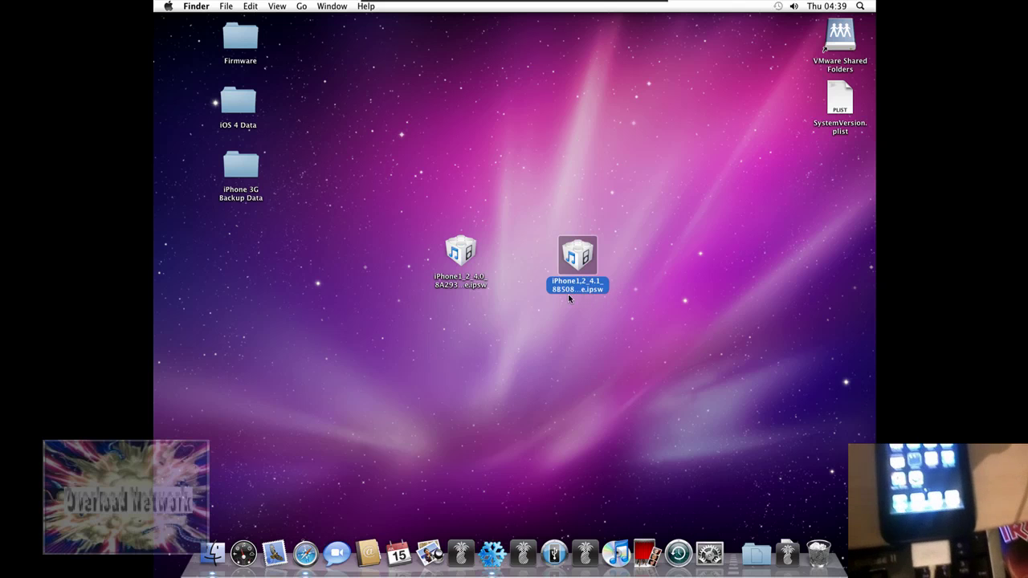
pyautogui.click(462, 287)
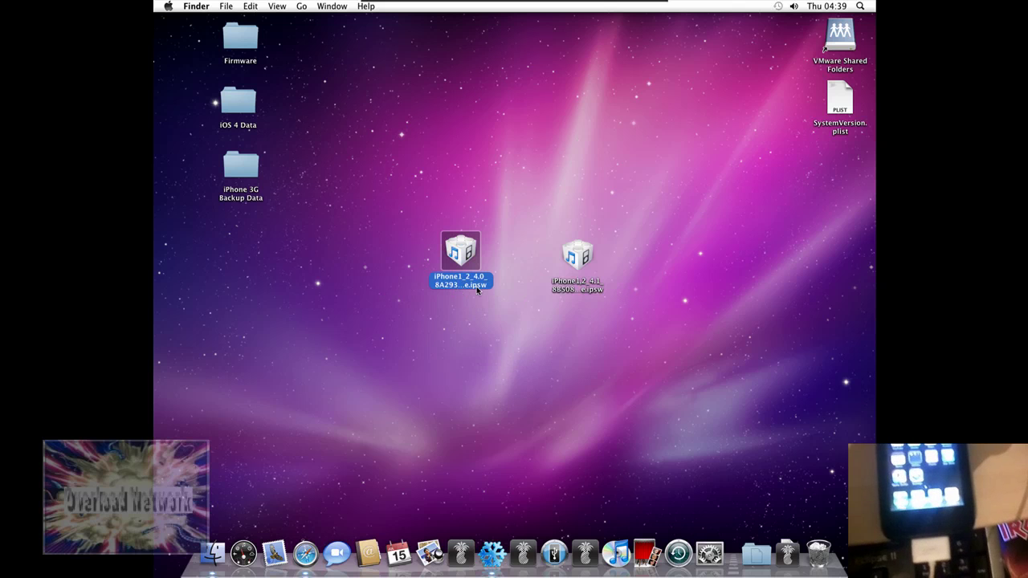
pyautogui.click(546, 365)
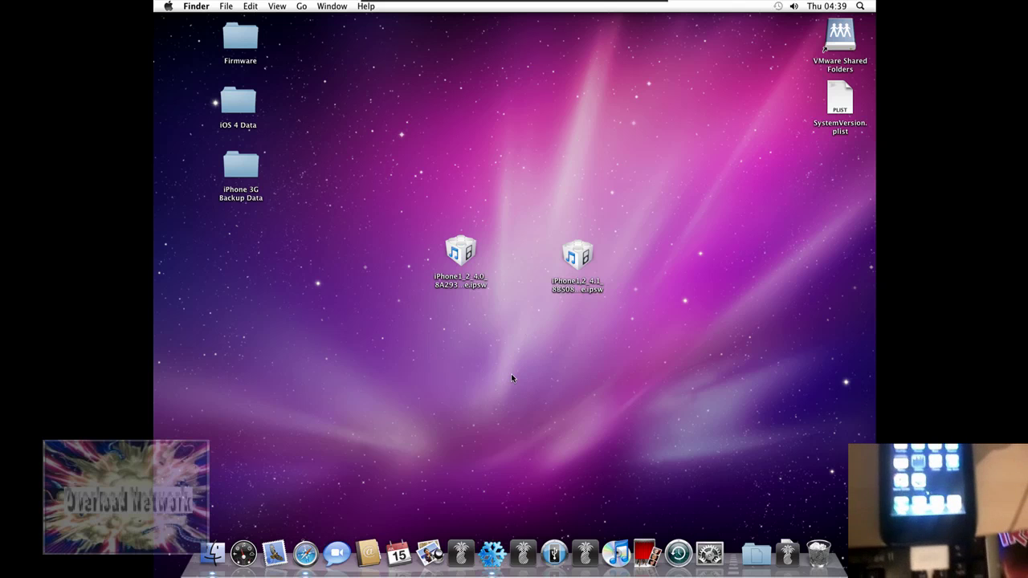
# - Launch redsn0w and load the iPhone1,2 4.0 (8A293) restore IPSW from the Desktop
pyautogui.click(586, 552)
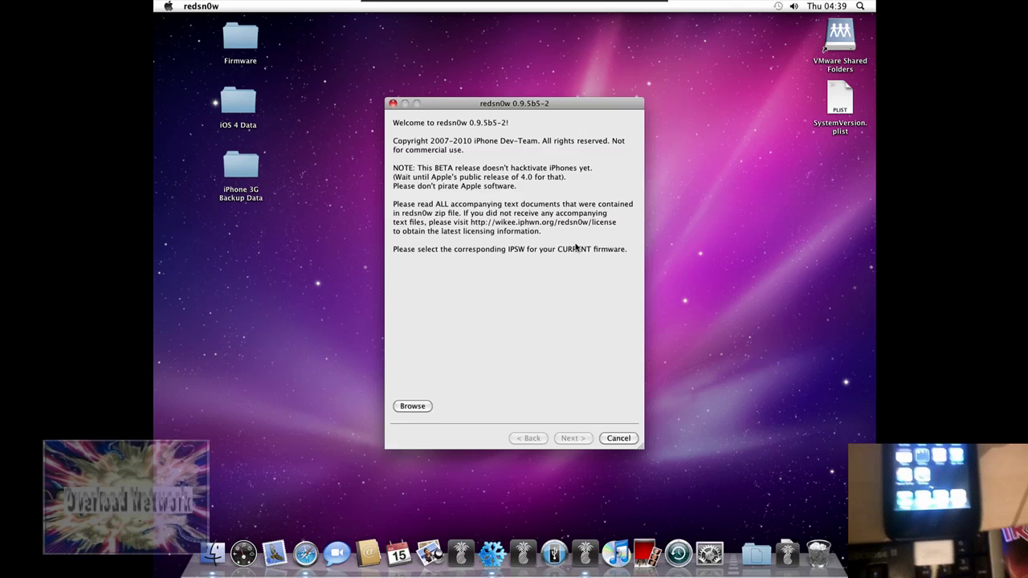
pyautogui.click(421, 407)
pyautogui.click(395, 178)
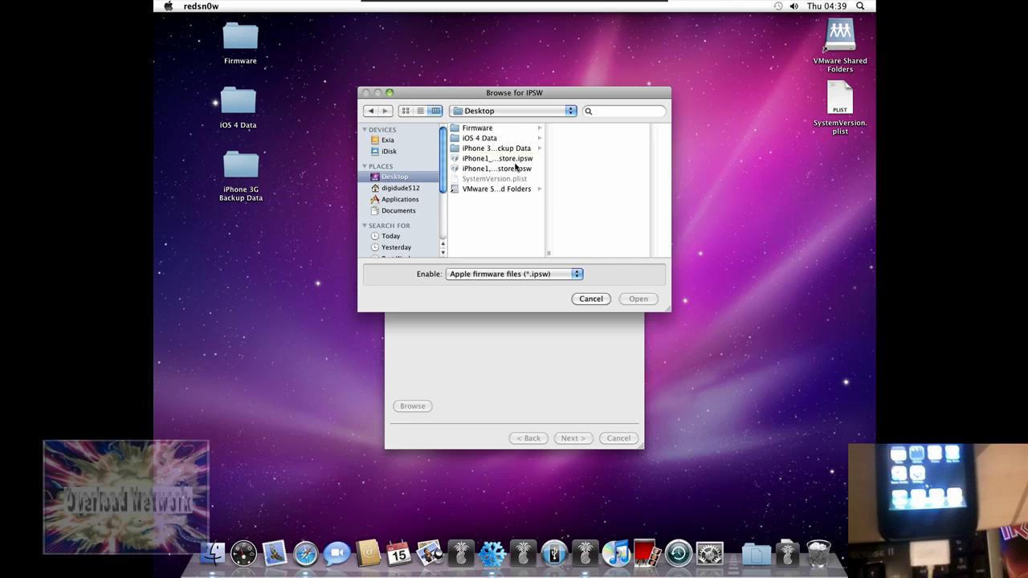
pyautogui.click(491, 159)
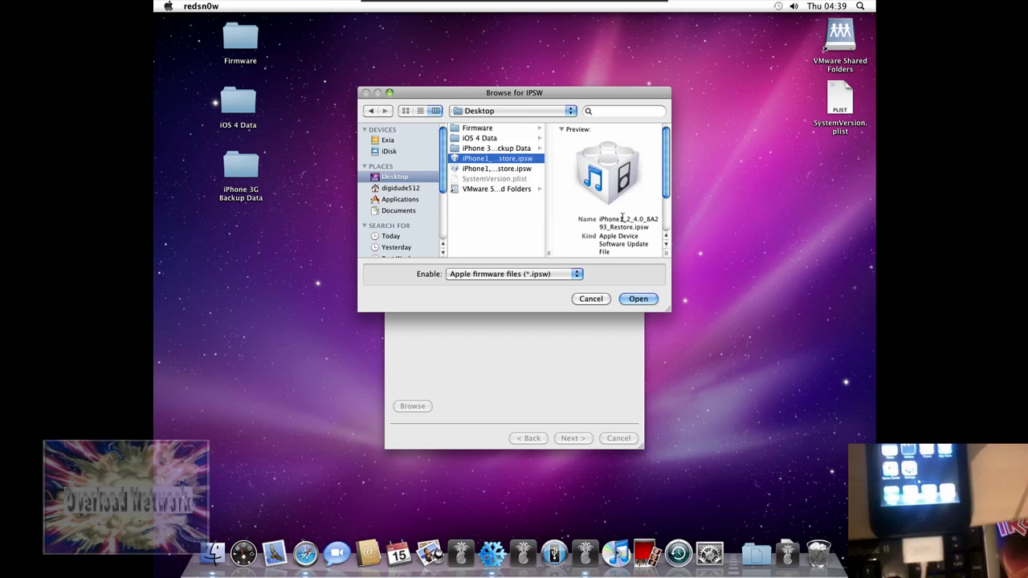
pyautogui.click(633, 299)
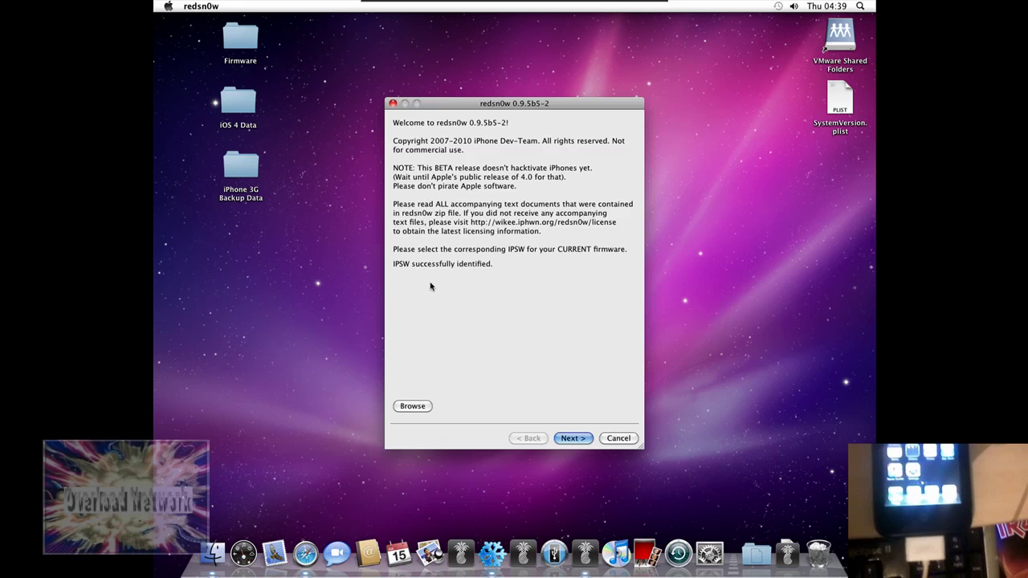
# - Continue to the jailbreak options, enable Verbose boot, and set Firmware/iBoot.png as the custom boot logo
pyautogui.click(572, 438)
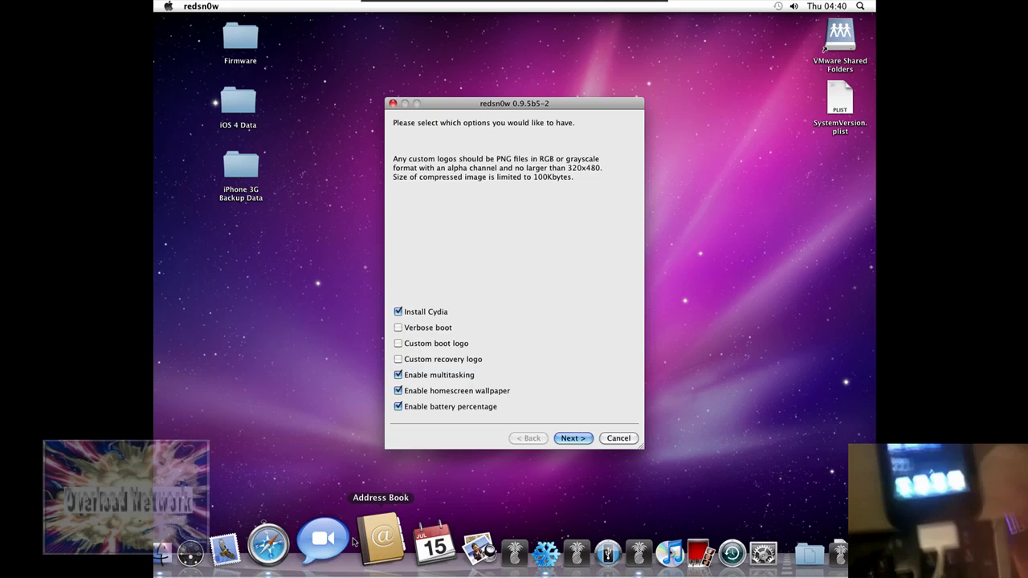
pyautogui.click(427, 329)
pyautogui.click(426, 347)
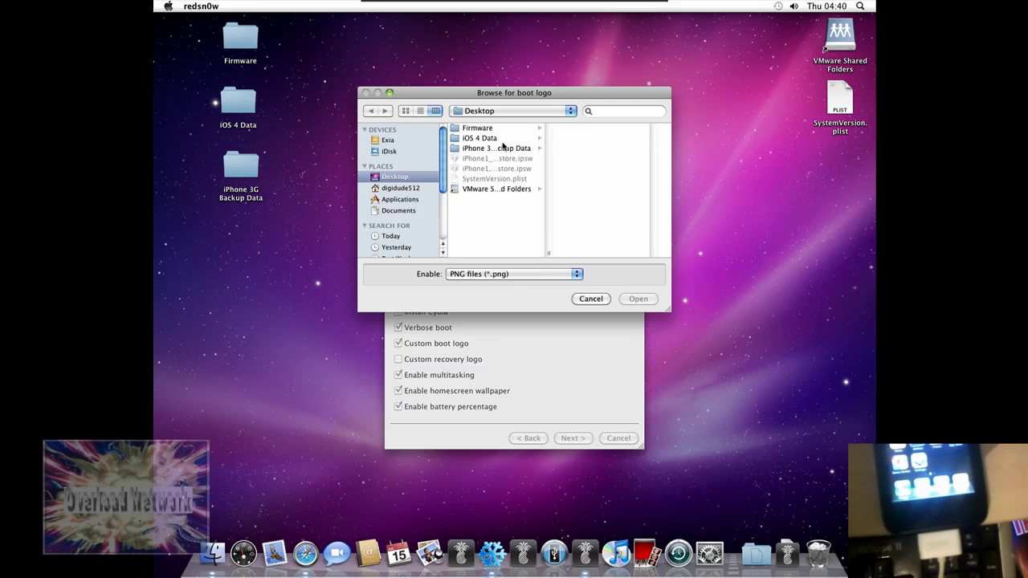
pyautogui.click(478, 128)
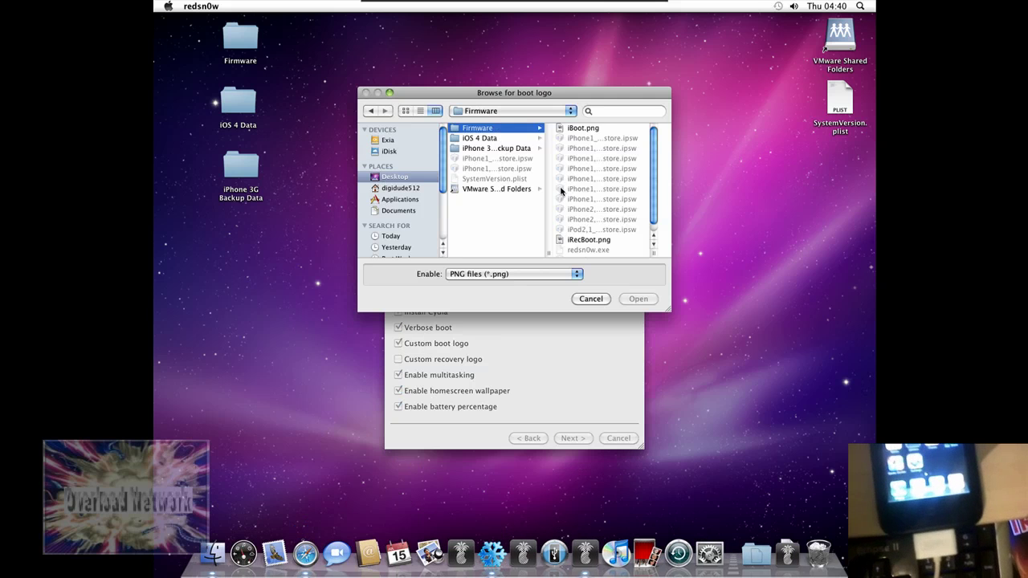
pyautogui.click(587, 130)
pyautogui.click(638, 298)
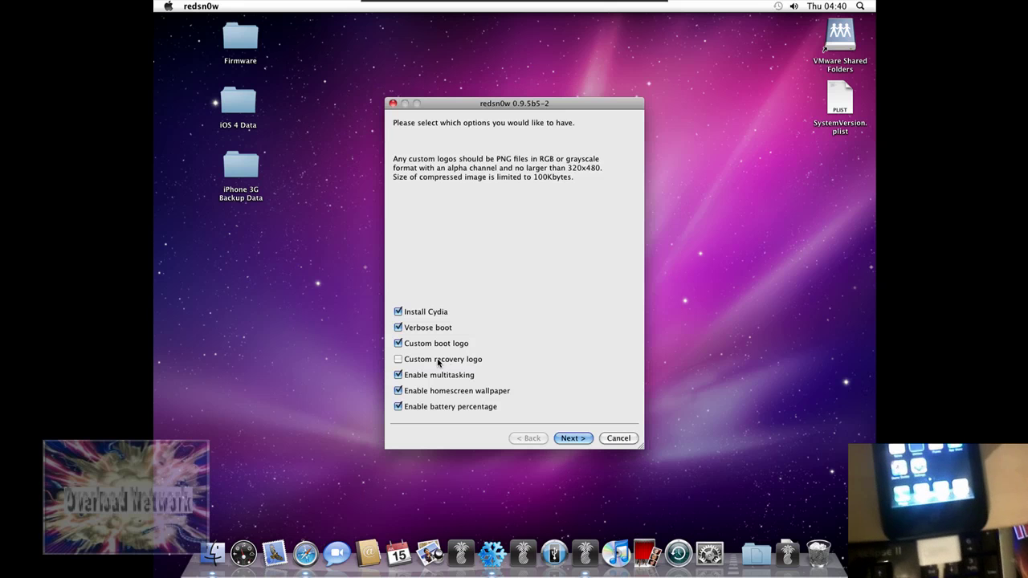
# - Set iRecBoot.png as the custom recovery logo and continue to the device-off page
pyautogui.click(438, 361)
pyautogui.click(615, 241)
pyautogui.click(633, 299)
pyautogui.click(573, 439)
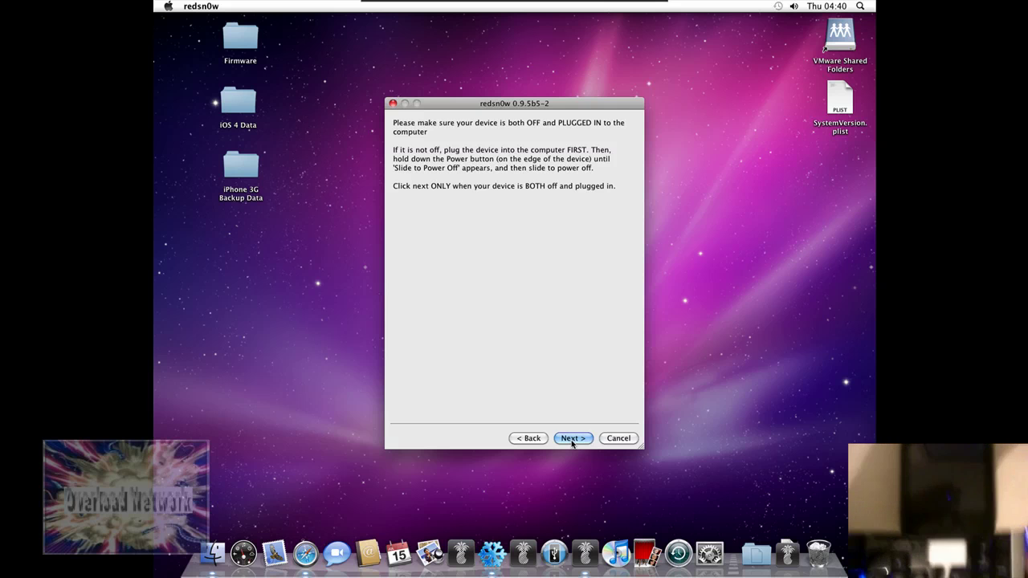
# - Run the DFU-mode instructions, retrying with Back and Next until the iPhone enters DFU
pyautogui.click(572, 439)
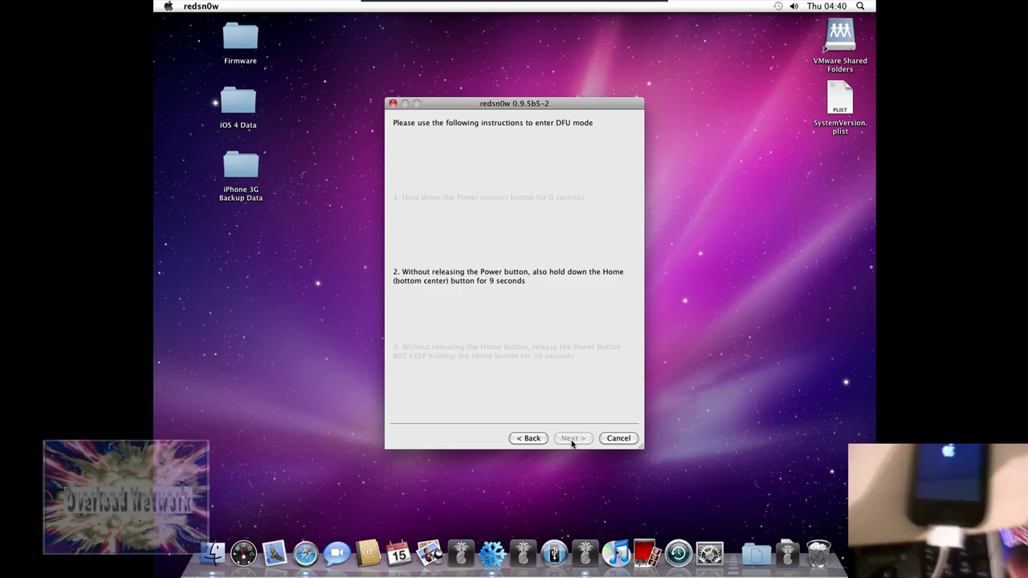
pyautogui.click(530, 439)
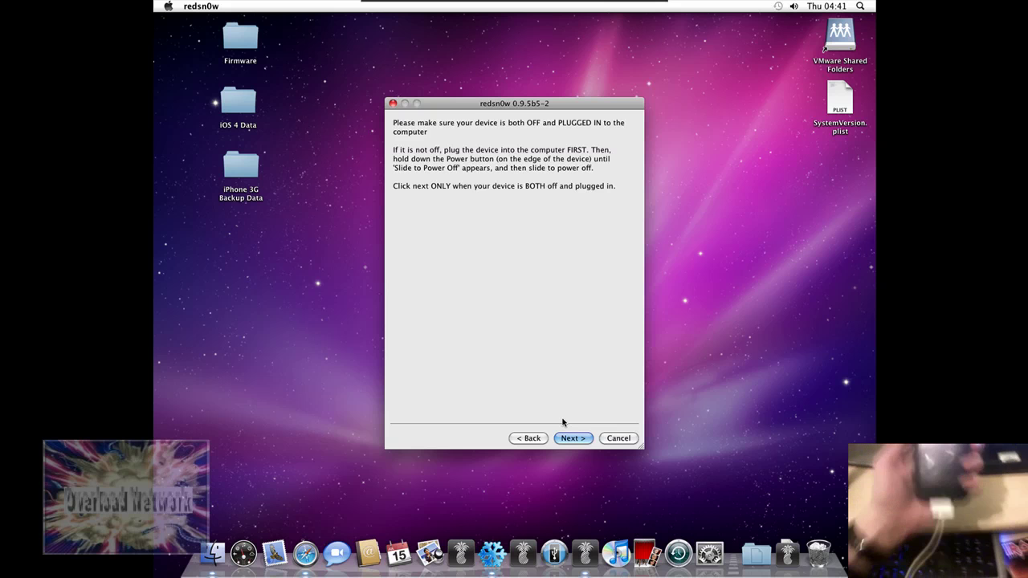
pyautogui.click(573, 438)
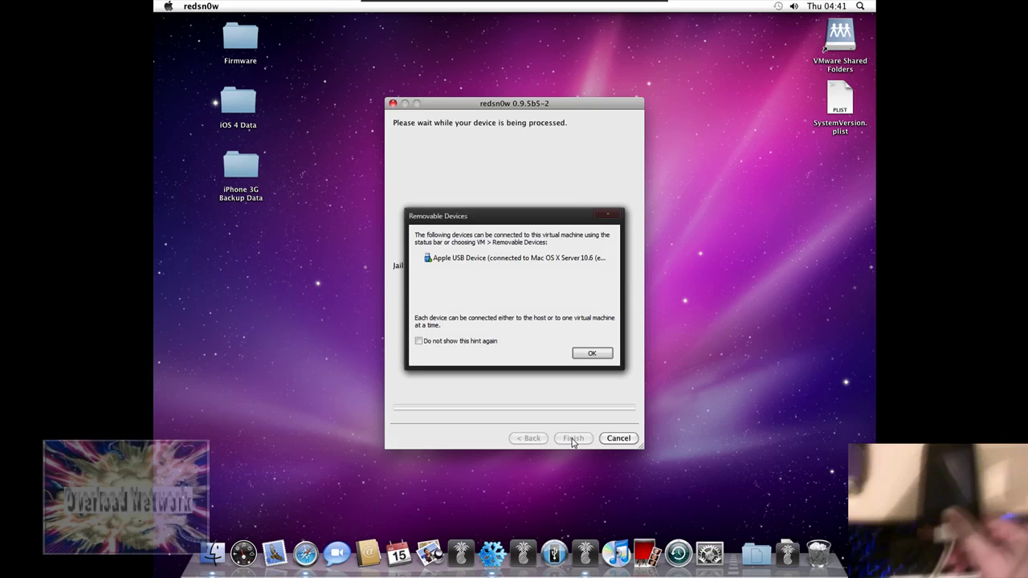
# - Dismiss the VMware Removable Devices notice and let redsn0w run until it reports Done!
pyautogui.click(592, 354)
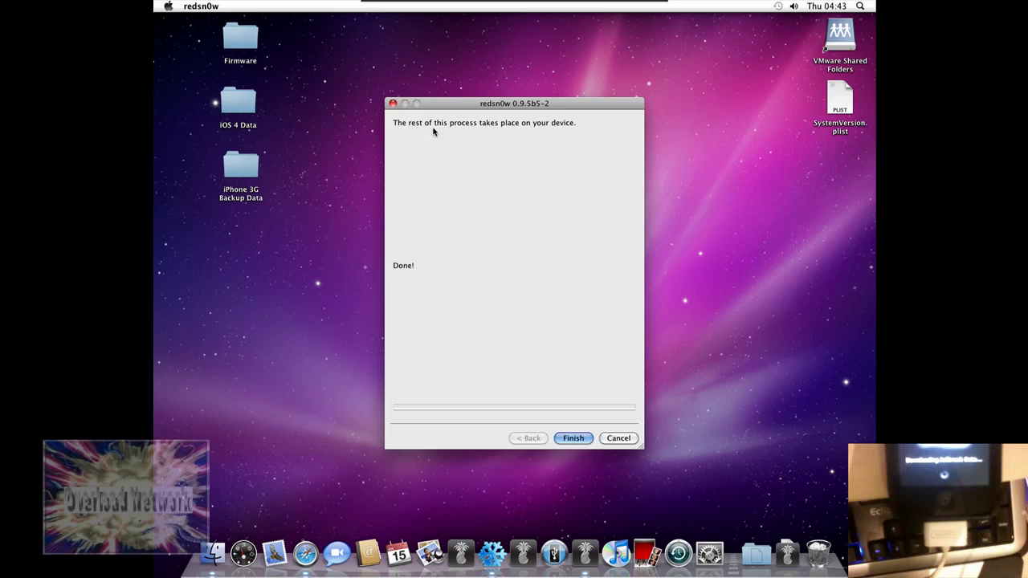
# - Finish the redsn0w wizard so the iPhone completes the jailbreak and reboots
pyautogui.click(574, 438)
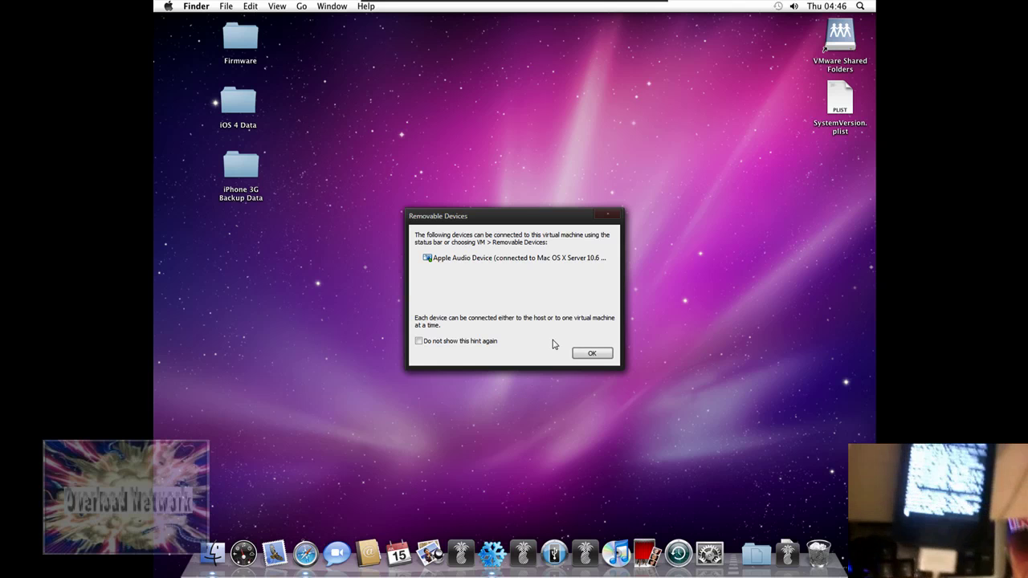
# - Dismiss the Apple Audio Device removable-devices notice to reveal the desktop firmware files
pyautogui.click(592, 354)
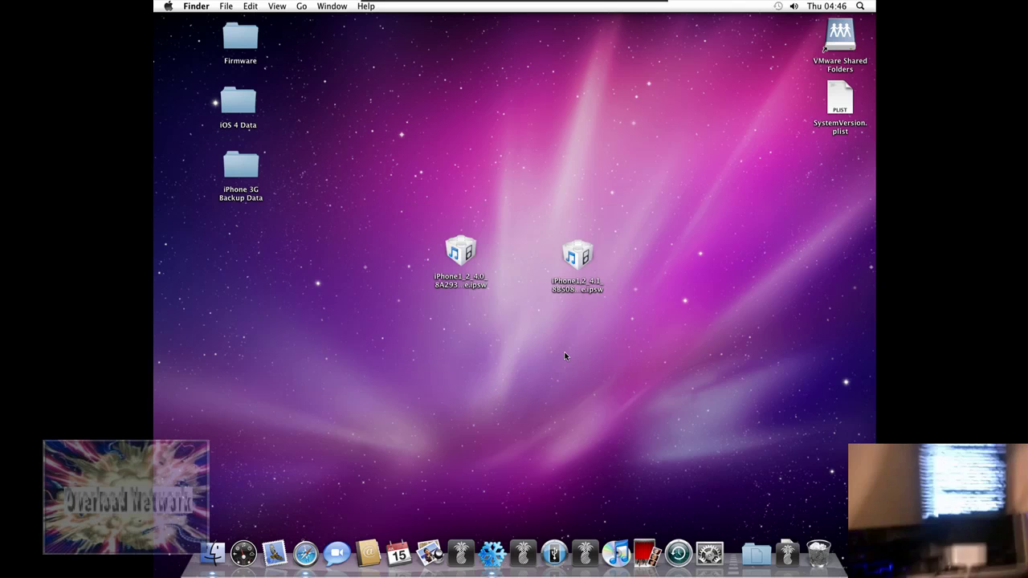